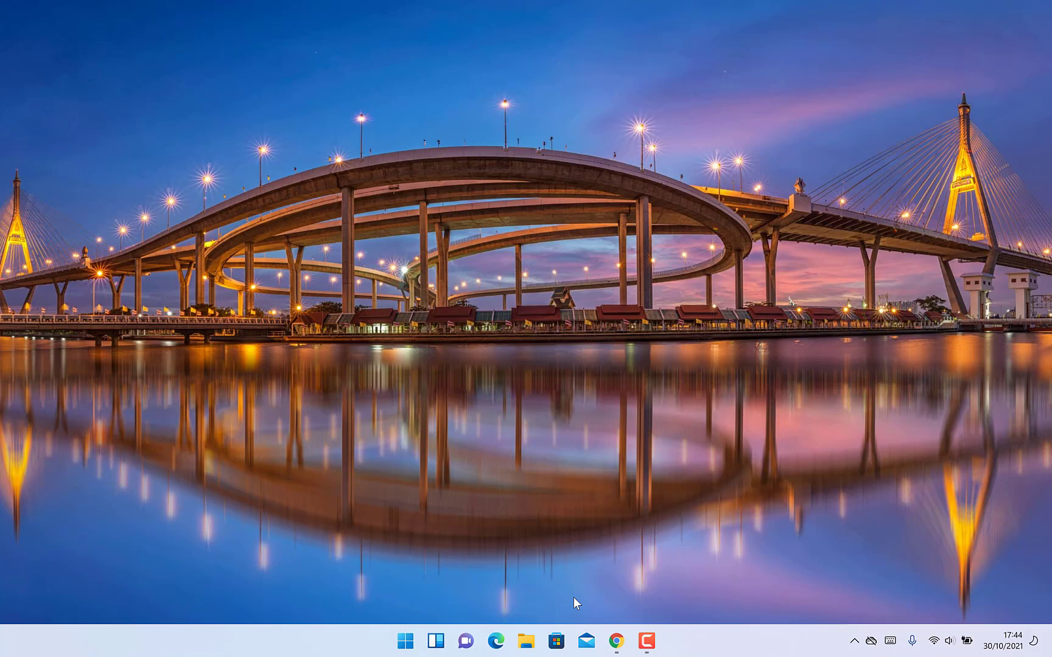
Switch to Chrome with the Gmail inbox and open the full Gmail settings.
click(617, 643)
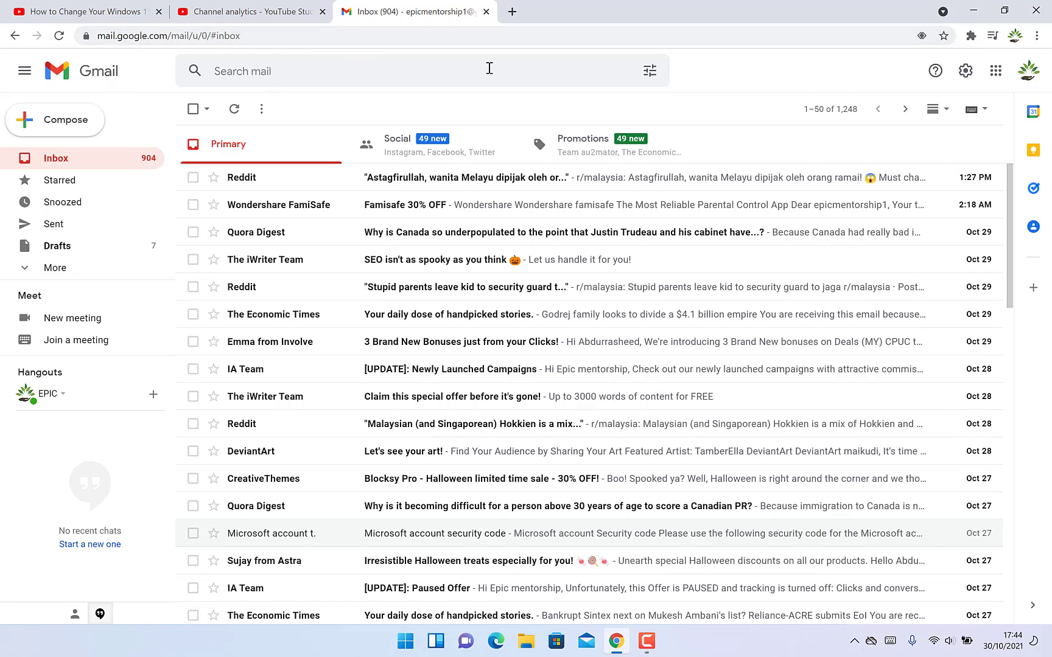
click(966, 76)
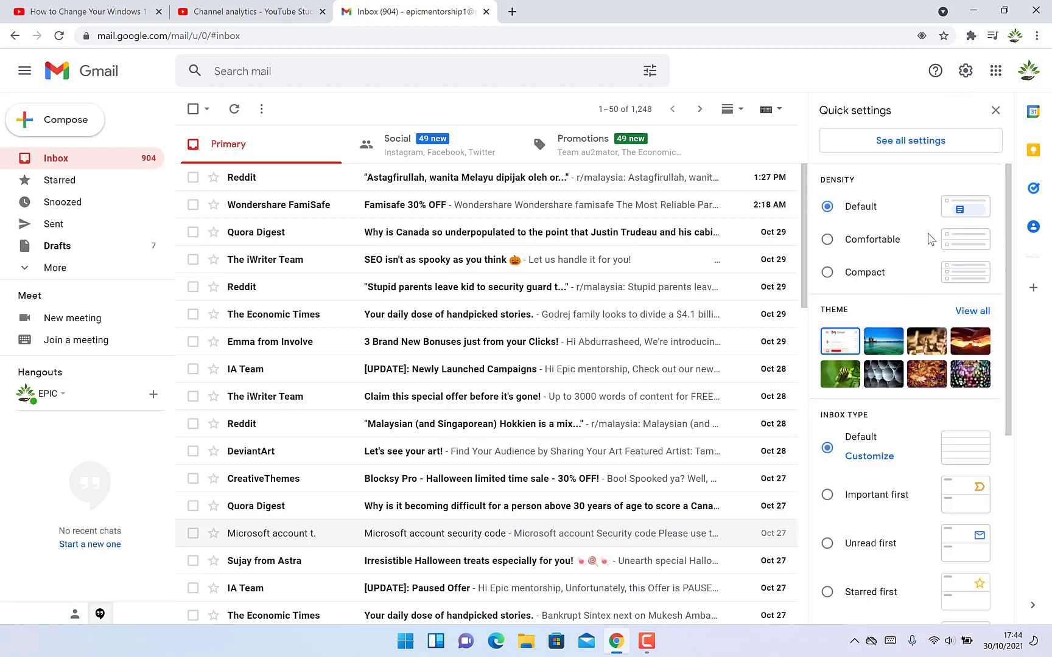
click(909, 144)
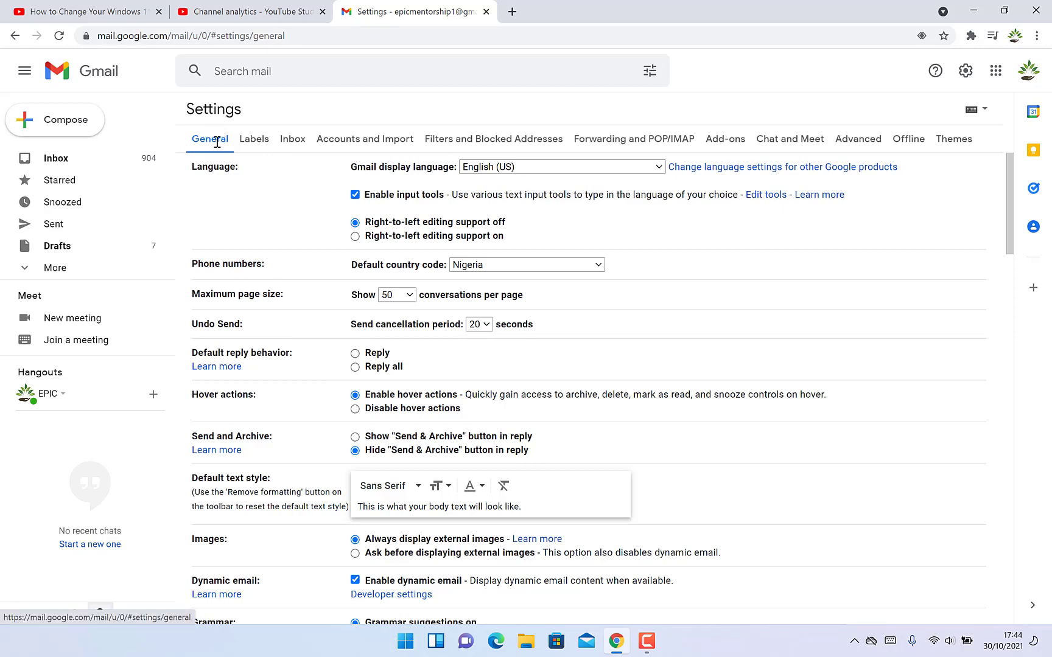
click(260, 142)
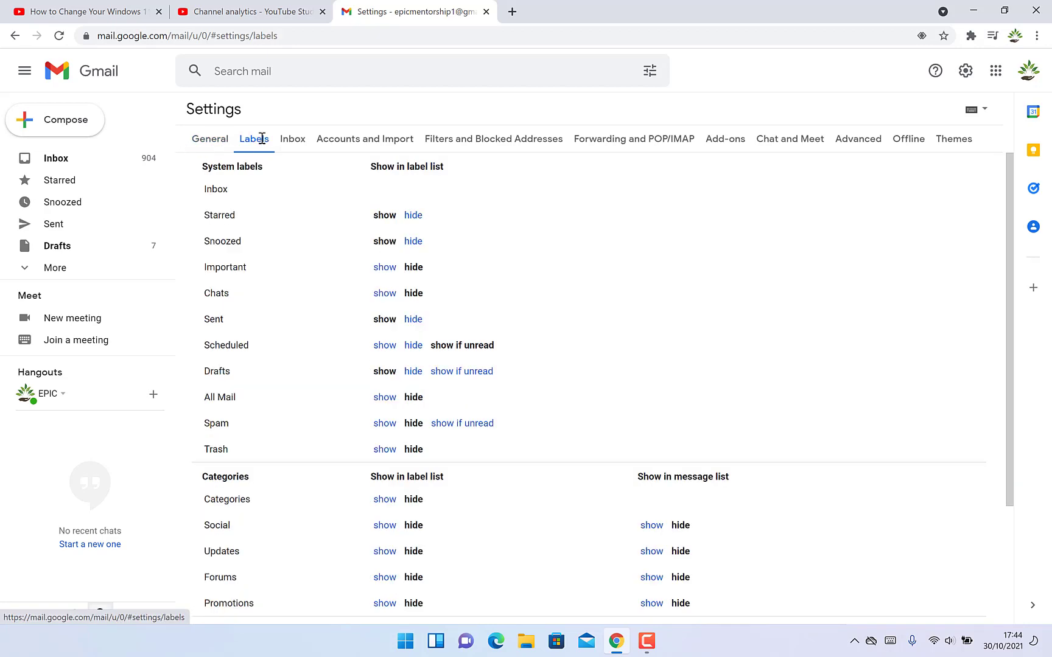
click(292, 141)
click(360, 140)
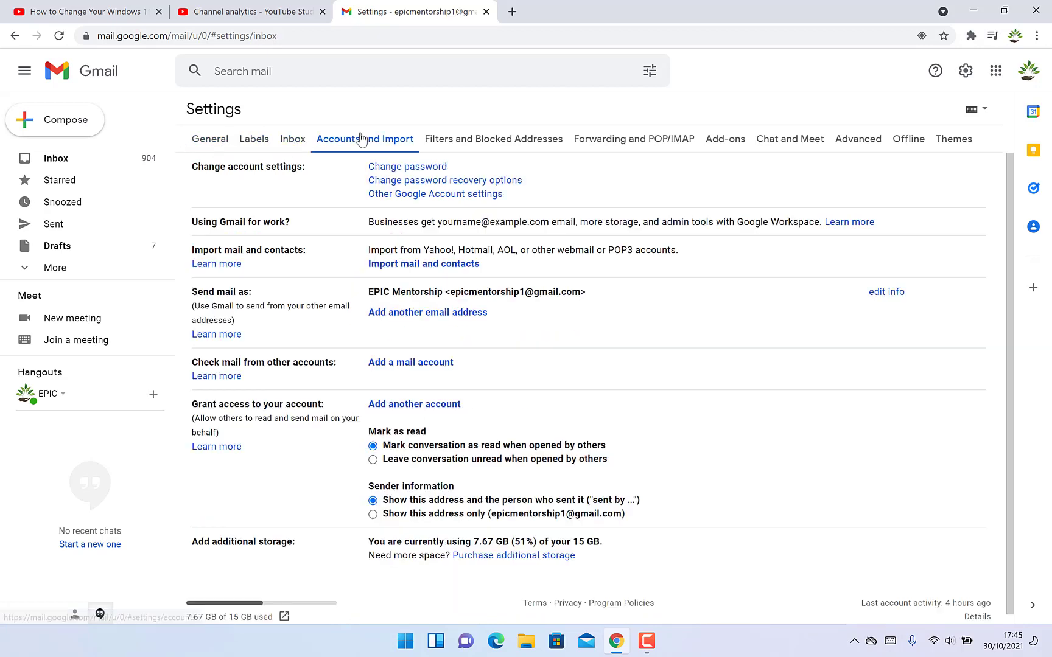
click(217, 142)
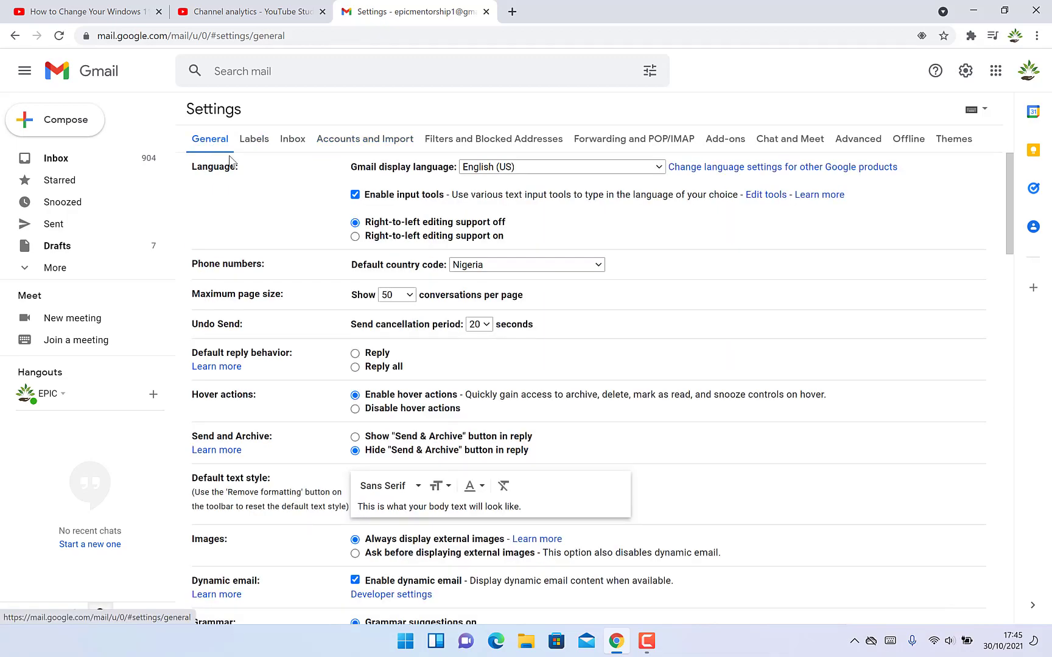
Create a new signature named "Epic Collections" in the Signature section of the general settings.
scroll(347, 334, down, 6)
scroll(348, 334, down, 10)
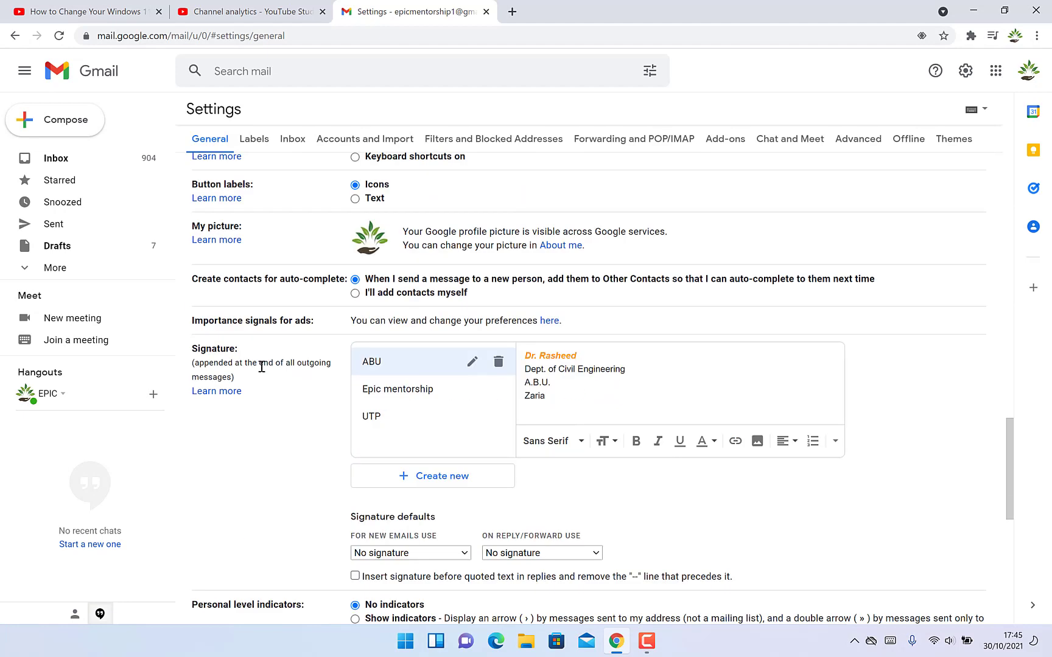
drag(194, 350, 254, 350)
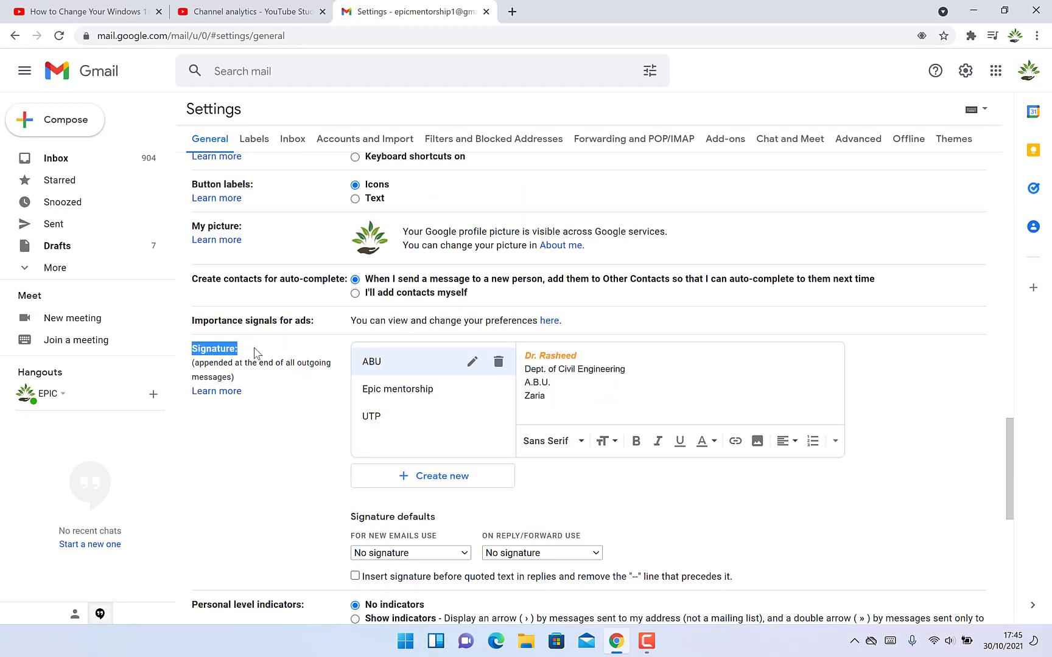
click(255, 354)
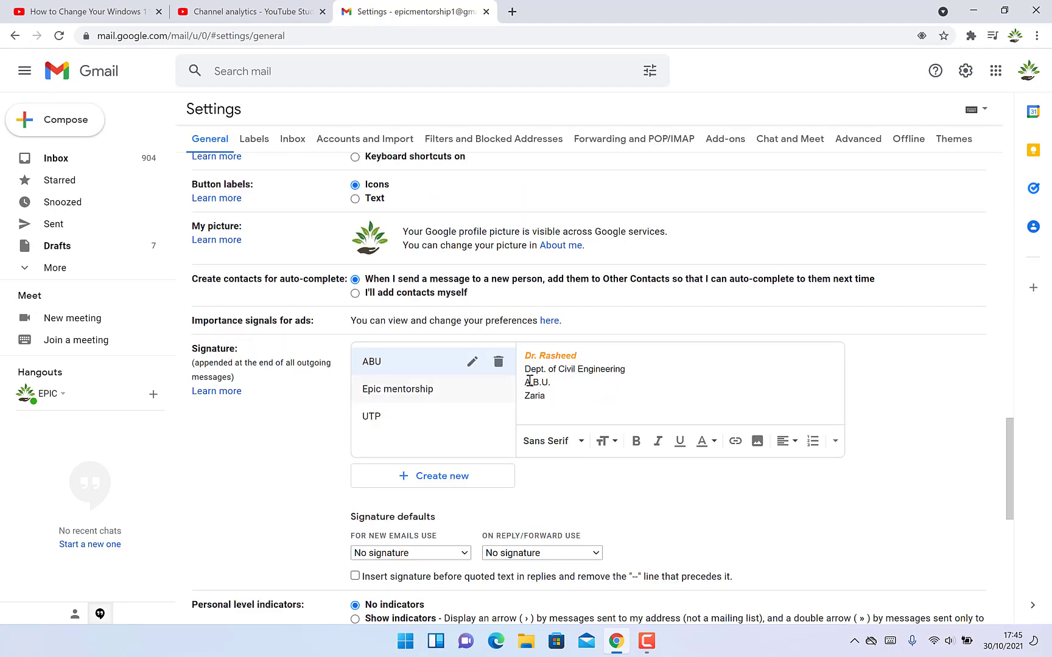
click(456, 489)
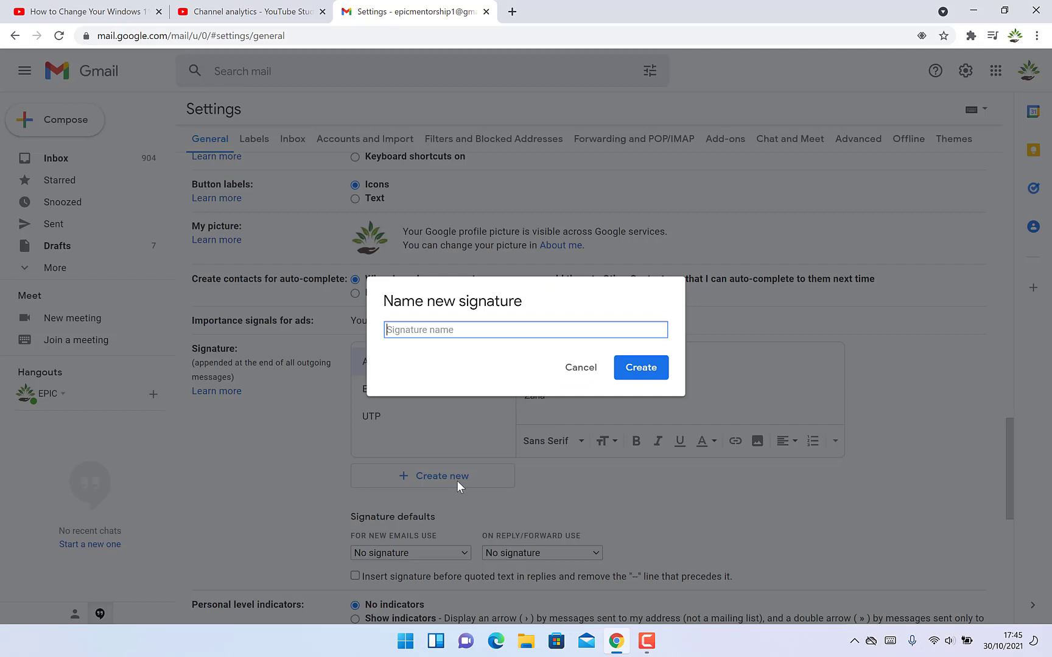
text(Epic )
text(Collections)
click(642, 368)
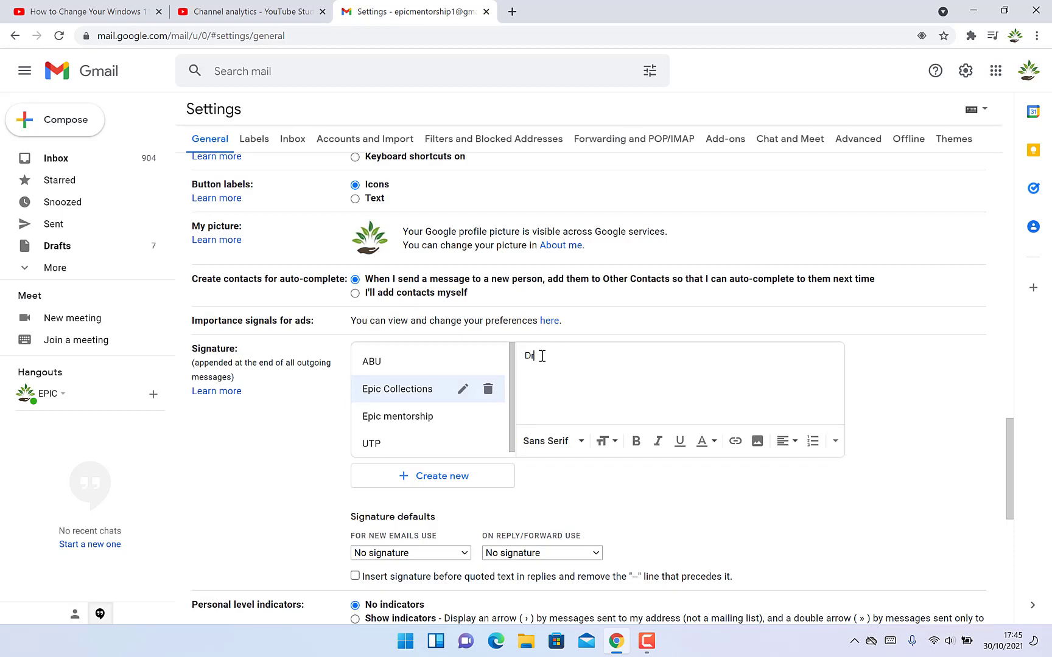
Complete the signature text with the sender's name, followed by "CEO of Epic collections" and "Nigeria" on separate lines.
text(. Rasheed)
key(Return)
text(CEO of Epic collections)
key(Return)
text(Nigeria)
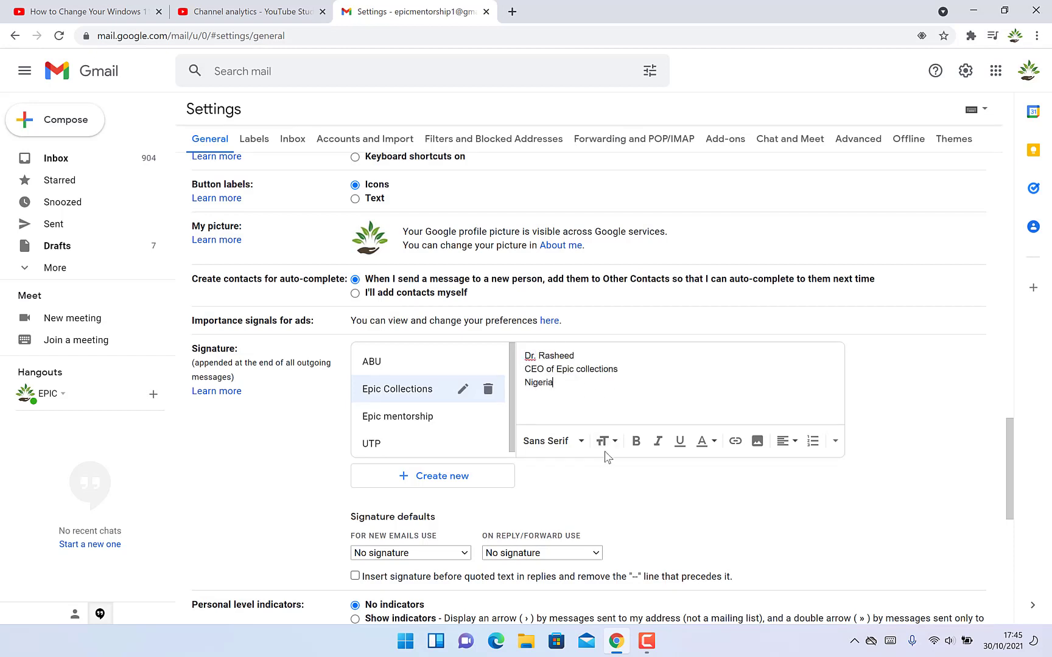
Set the font of the signature's last two lines to Wide.
drag(573, 399, 528, 369)
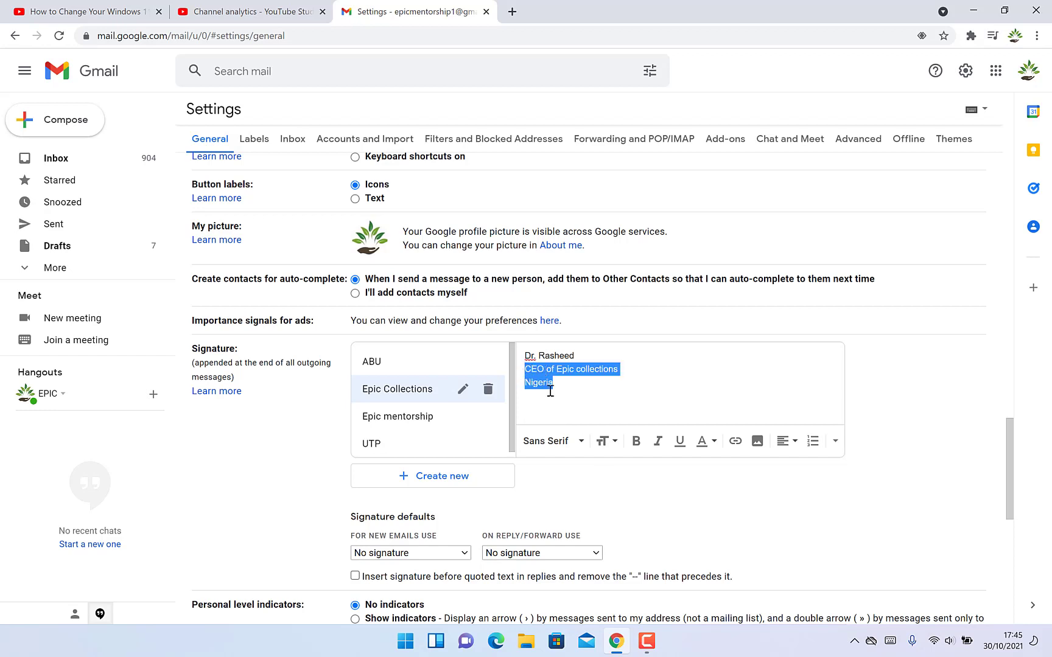
click(572, 446)
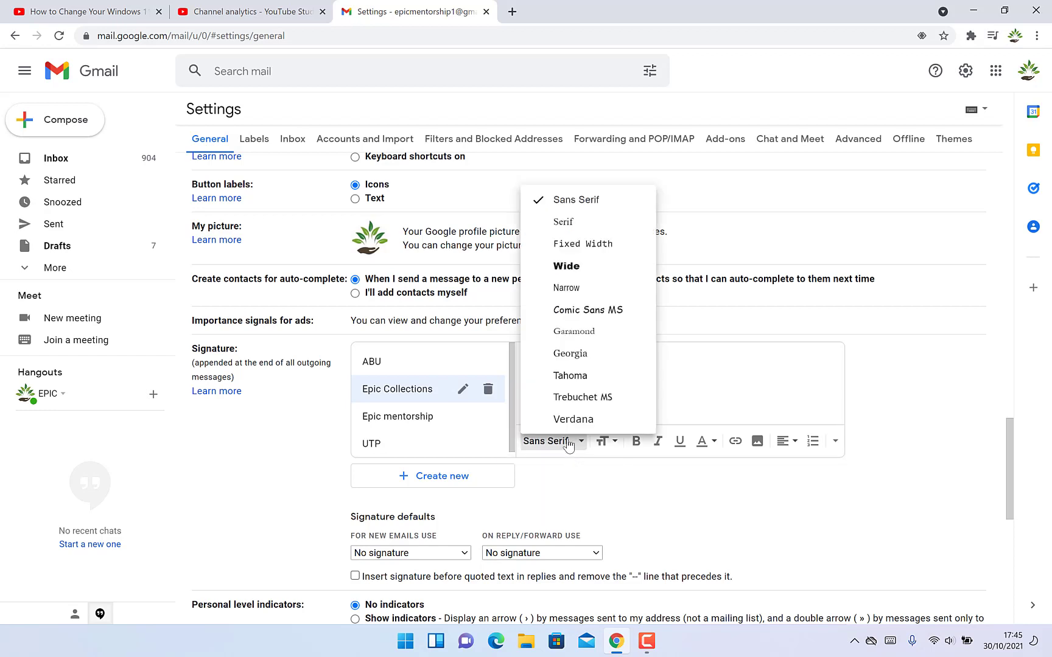
click(566, 266)
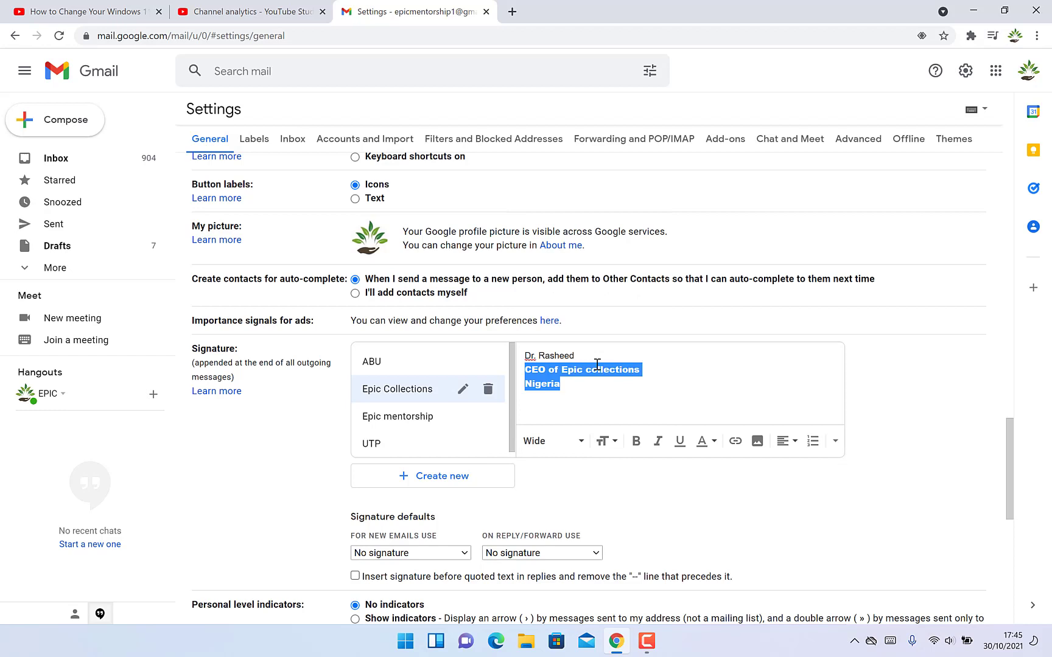
Try the Huge text size on the signature's last two lines and restore the Normal size.
click(607, 443)
click(635, 419)
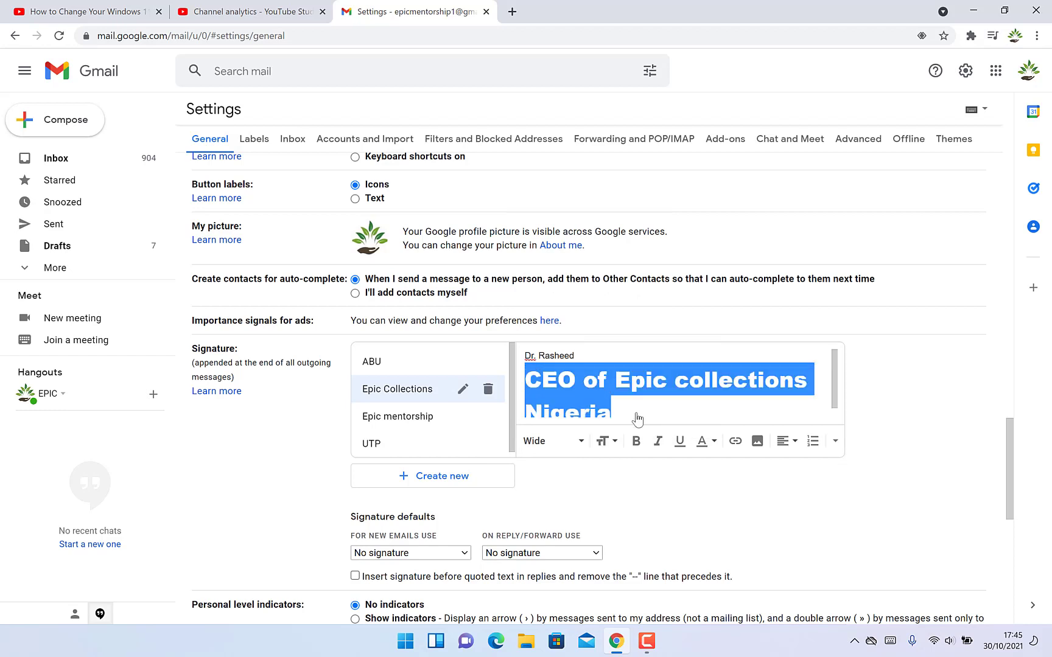
click(618, 448)
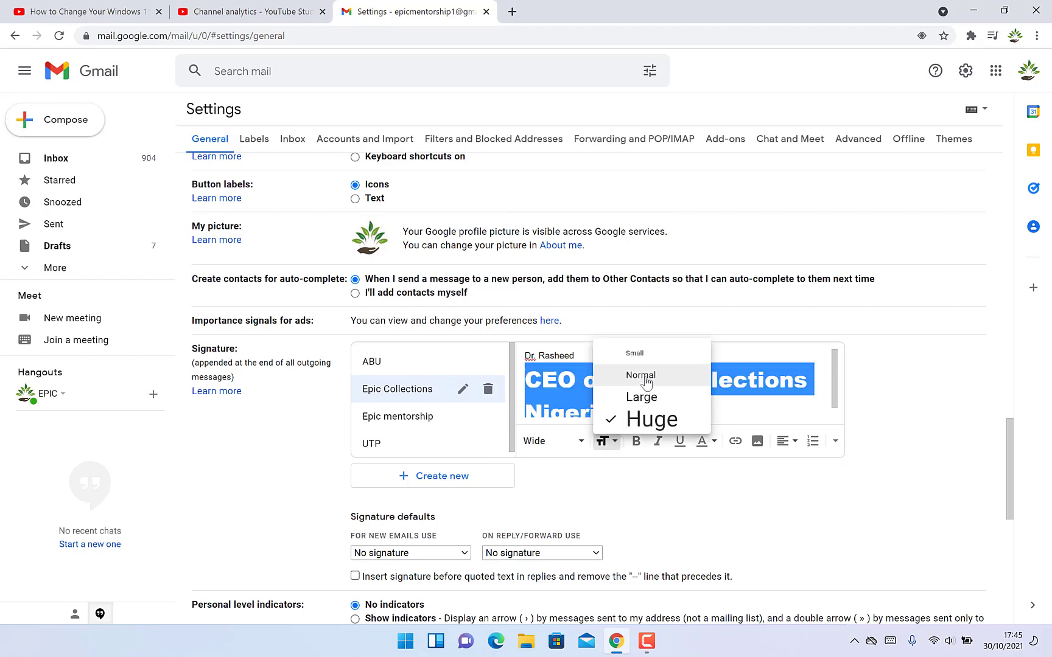
click(641, 377)
Make the signature's last two lines bold and italic.
click(636, 441)
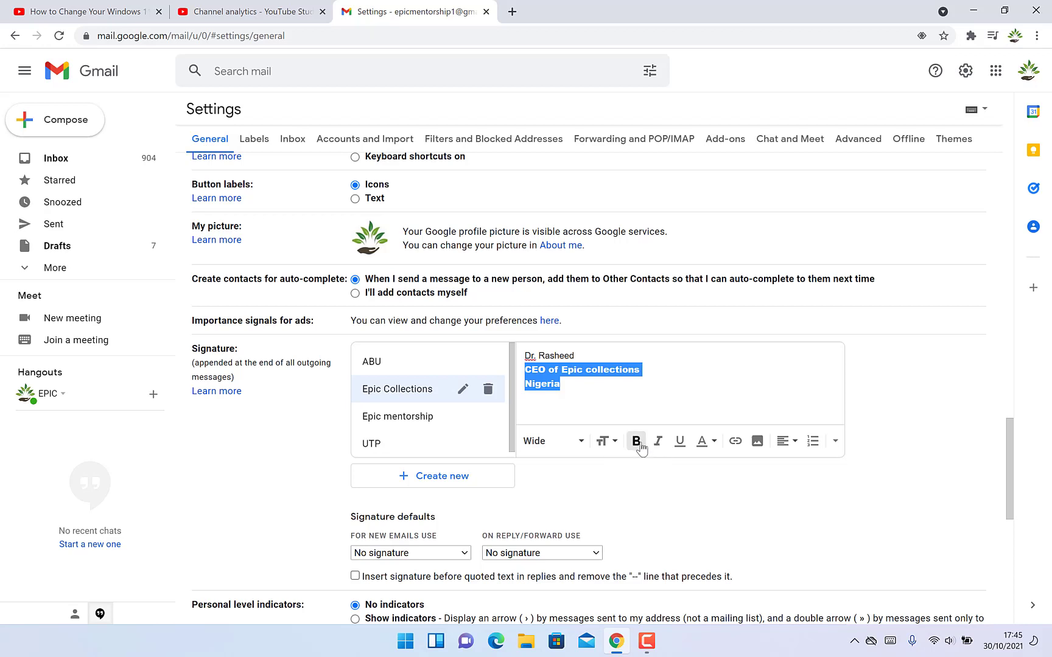
click(658, 442)
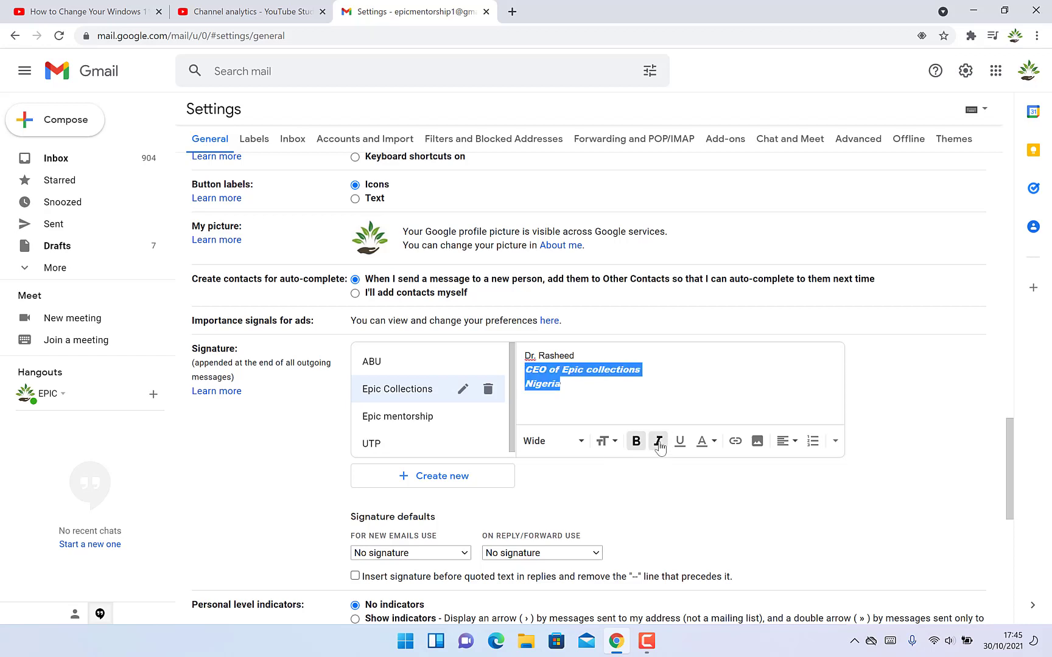
click(683, 441)
click(582, 391)
Insert the image DSC_5081 from the device's Pictures folder after the name line of the signature.
click(594, 359)
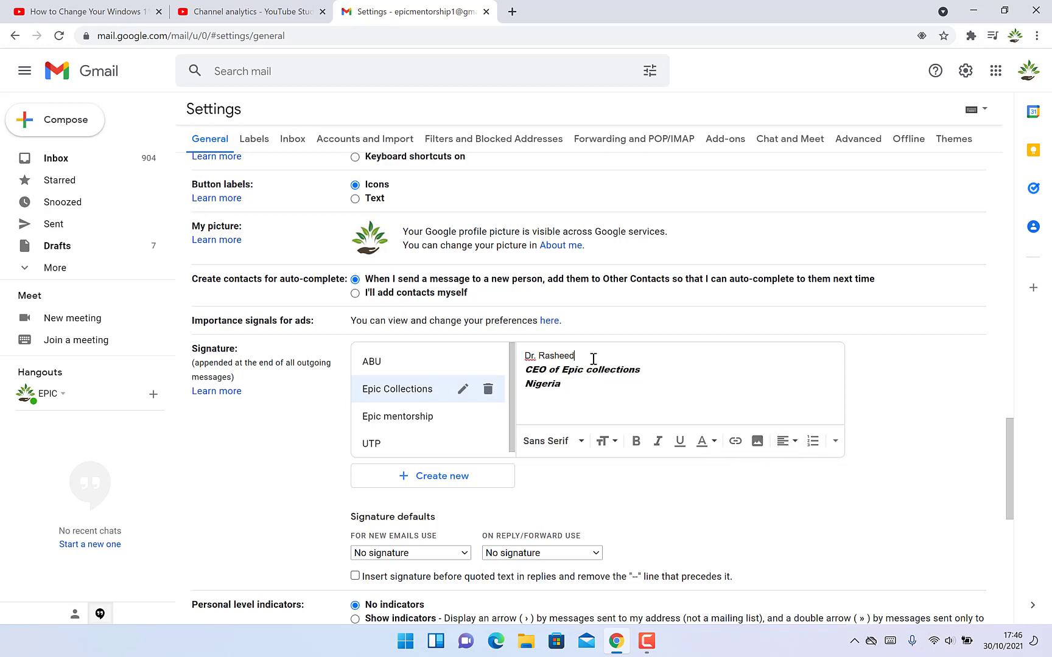
click(758, 443)
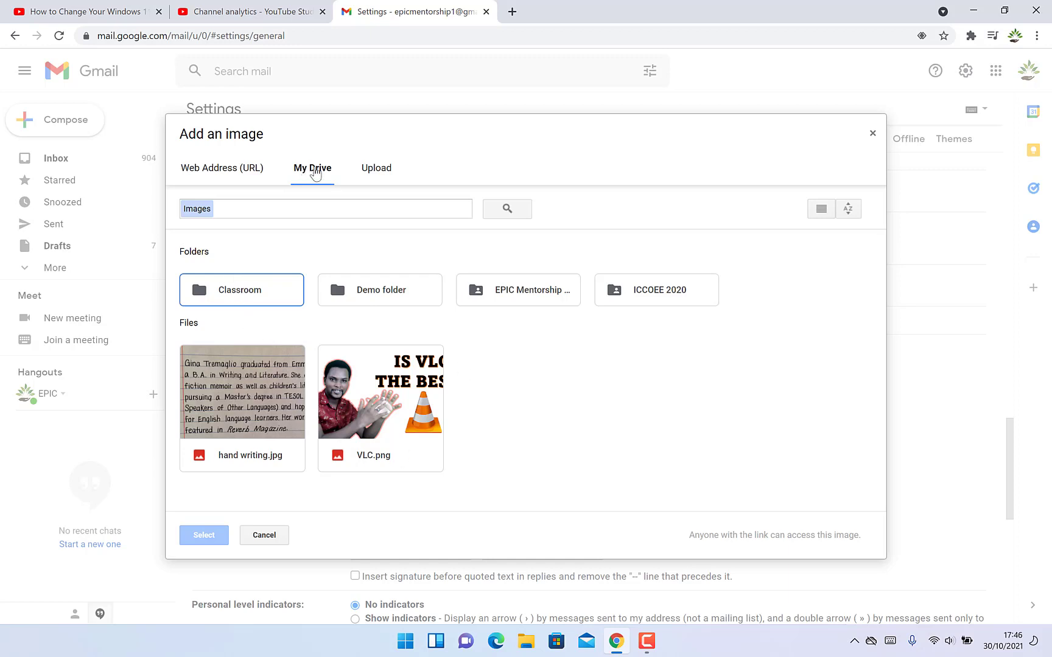
click(380, 173)
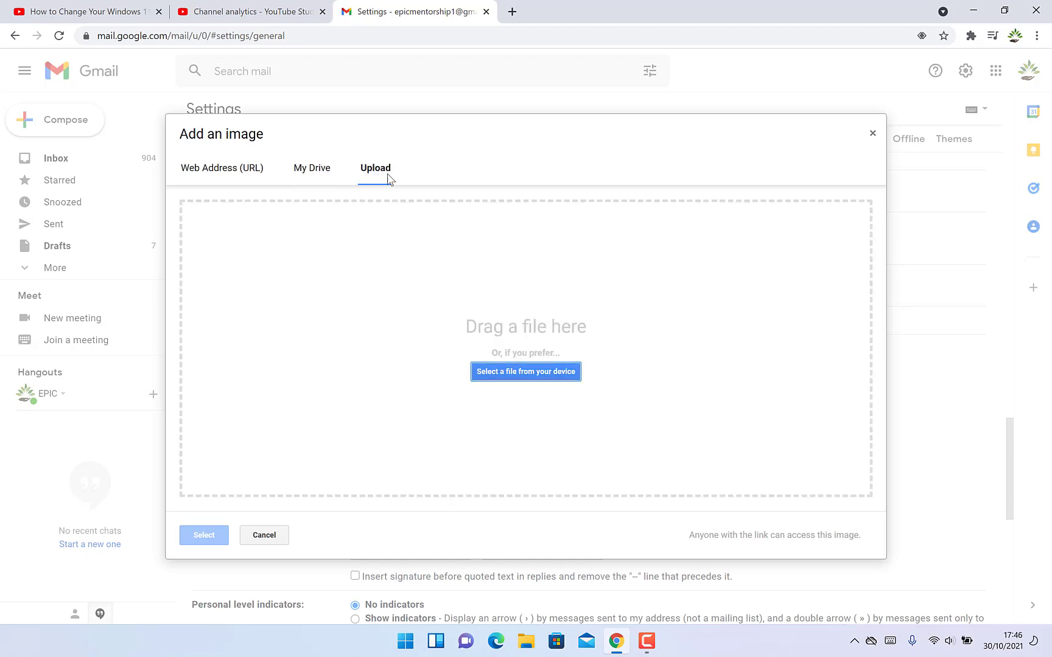
click(522, 369)
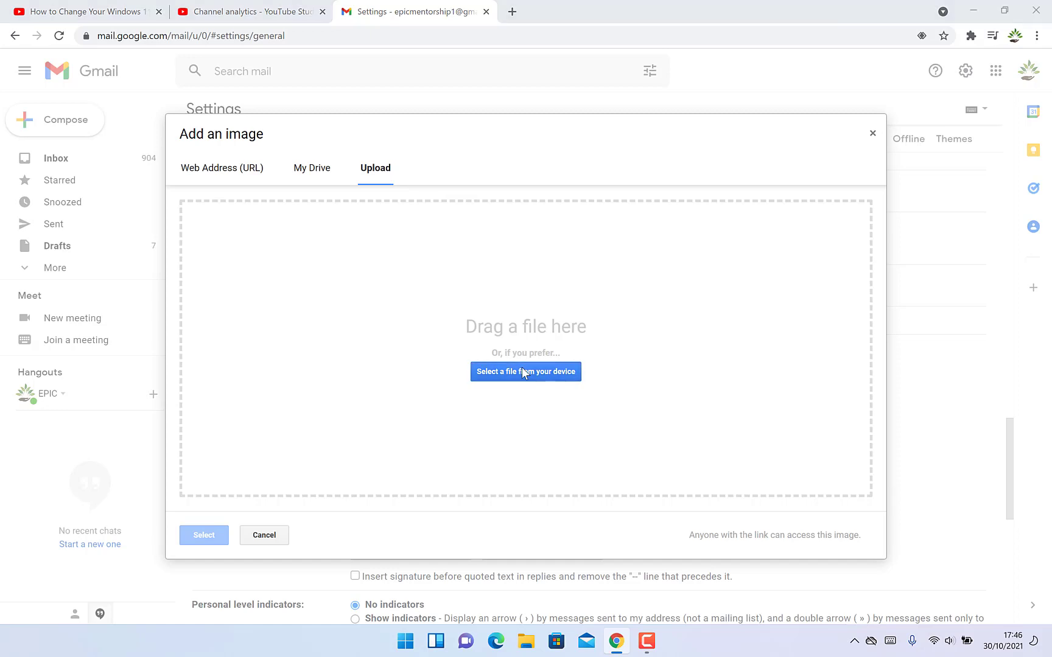
click(69, 201)
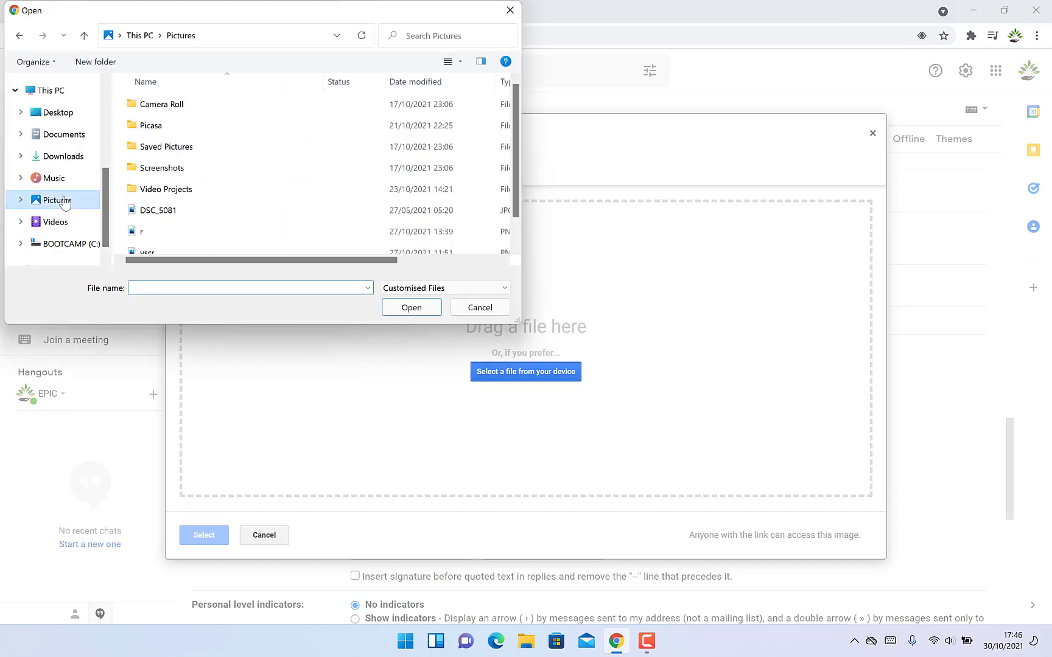
click(199, 213)
click(385, 312)
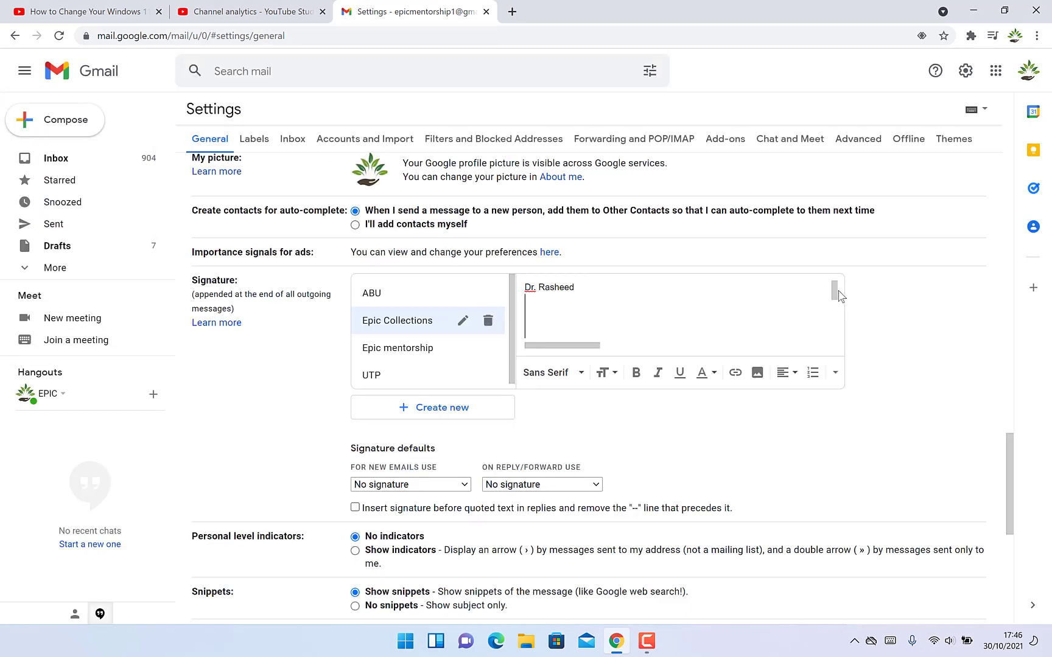
Resize the inserted signature photo to Small.
drag(835, 295, 839, 311)
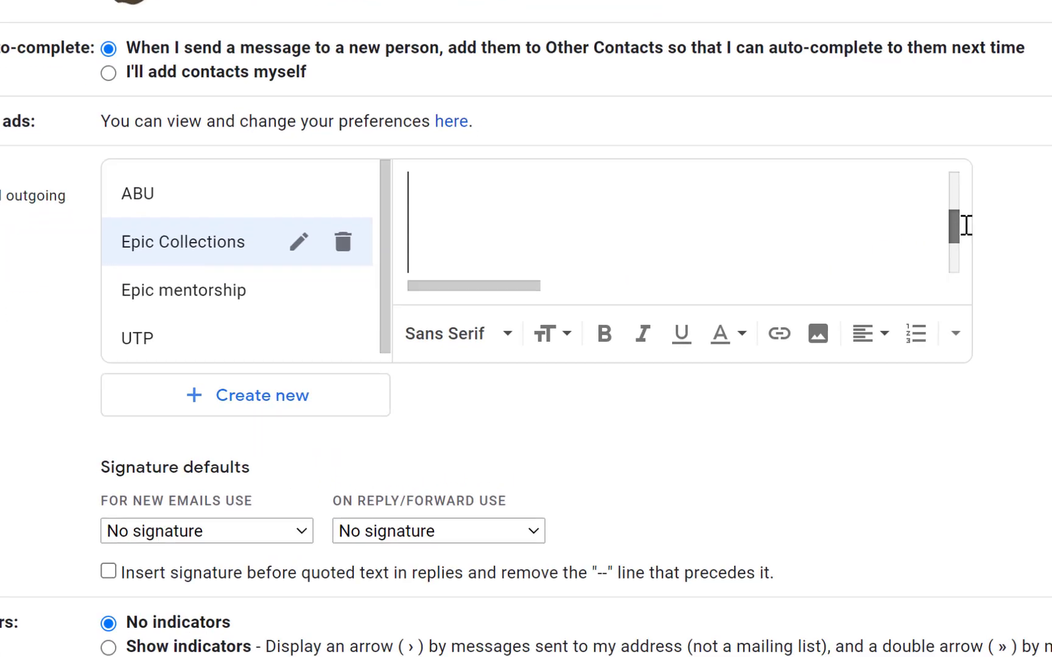
mouse_move(967, 225)
mouse_down()
mouse_move(966, 212)
mouse_move(971, 240)
mouse_move(1015, 235)
mouse_move(1005, 217)
mouse_up()
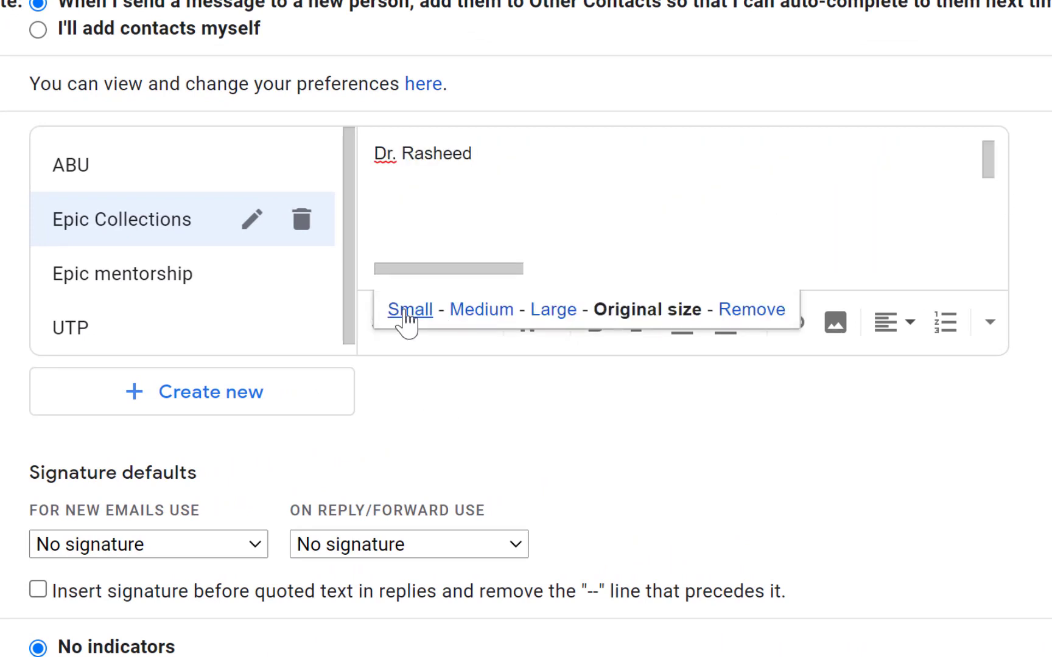
click(407, 310)
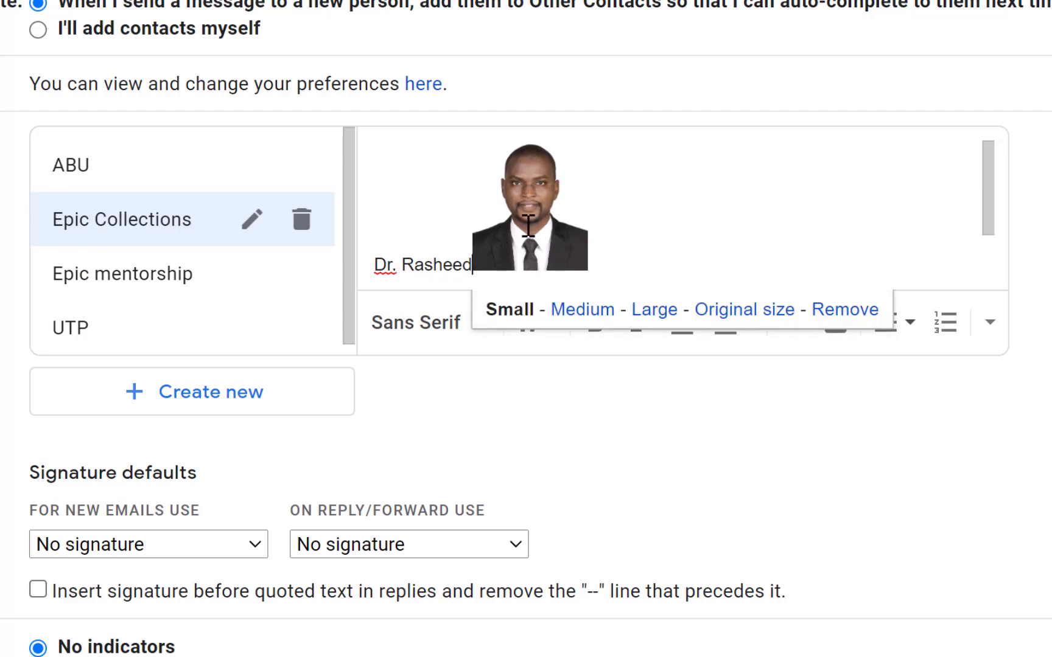
Move the photo onto its own line beneath the name and check the signature layout.
click(491, 224)
key(Return)
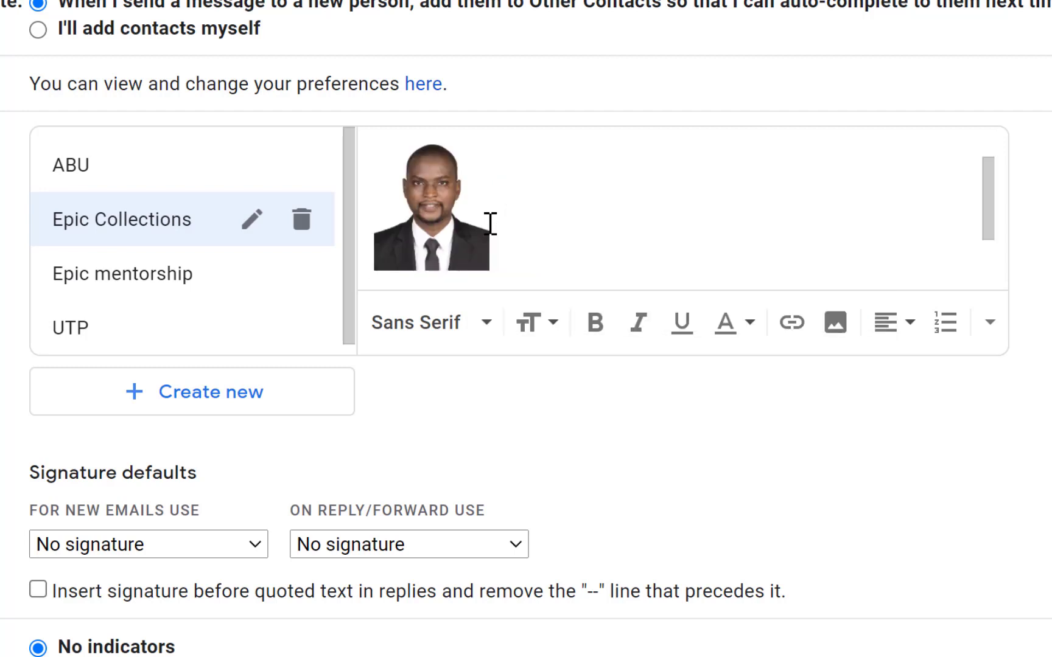
scroll(491, 224, up, 1)
scroll(494, 228, down, 3)
scroll(493, 228, up, 1)
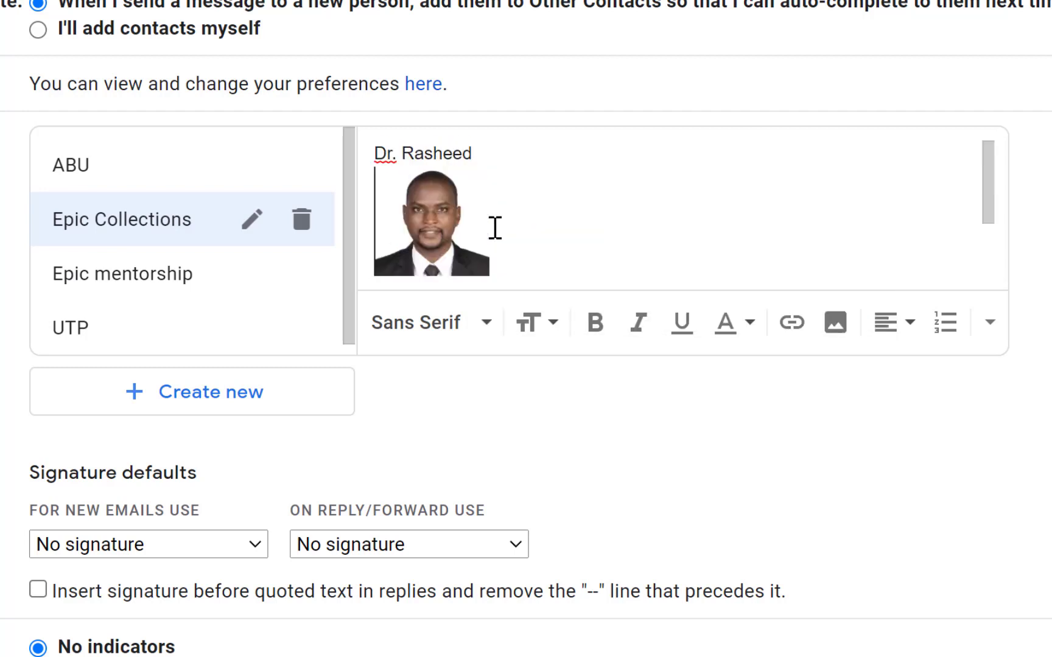
scroll(493, 227, down, 1)
scroll(487, 245, up, 1)
scroll(545, 204, down, 2)
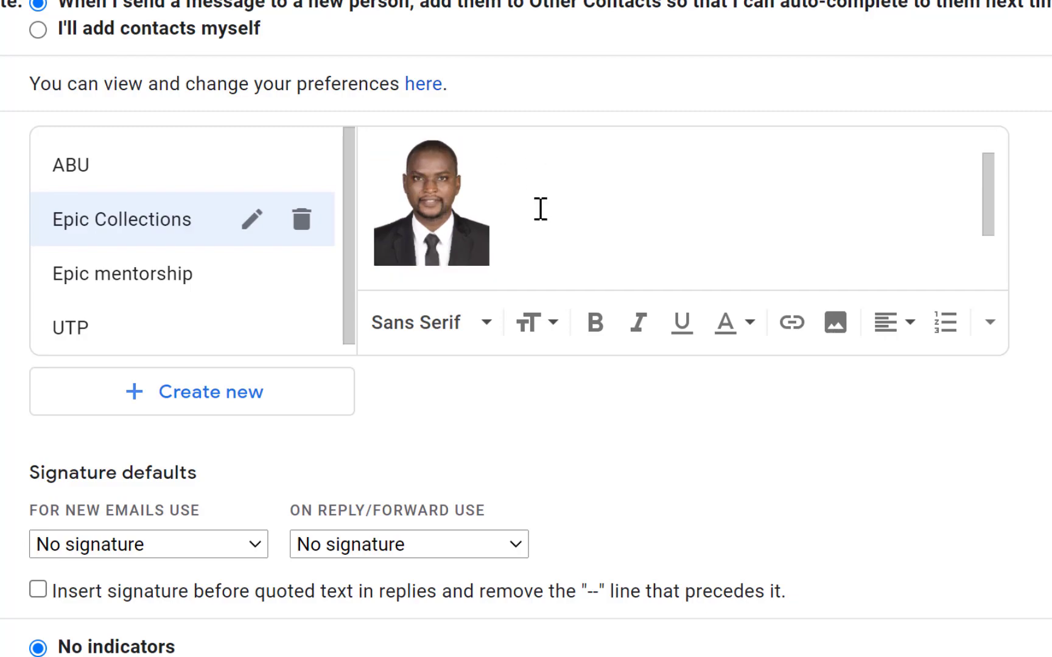
Look through the ABU, Epic Collections, Epic mentorship and UTP signatures, and reselect Epic Collections.
click(238, 544)
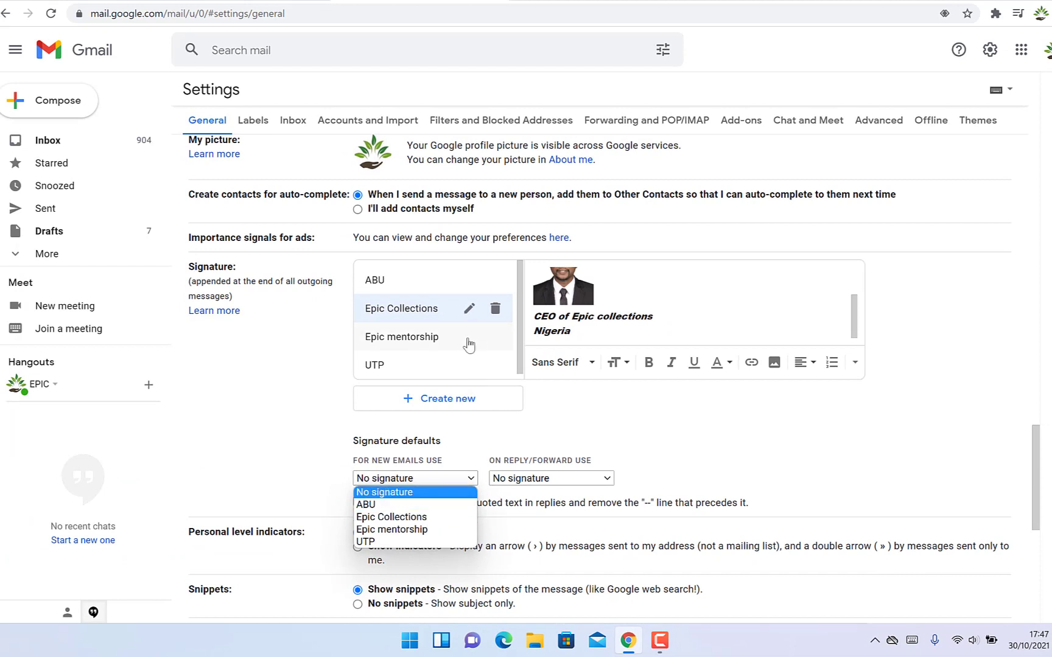
click(393, 280)
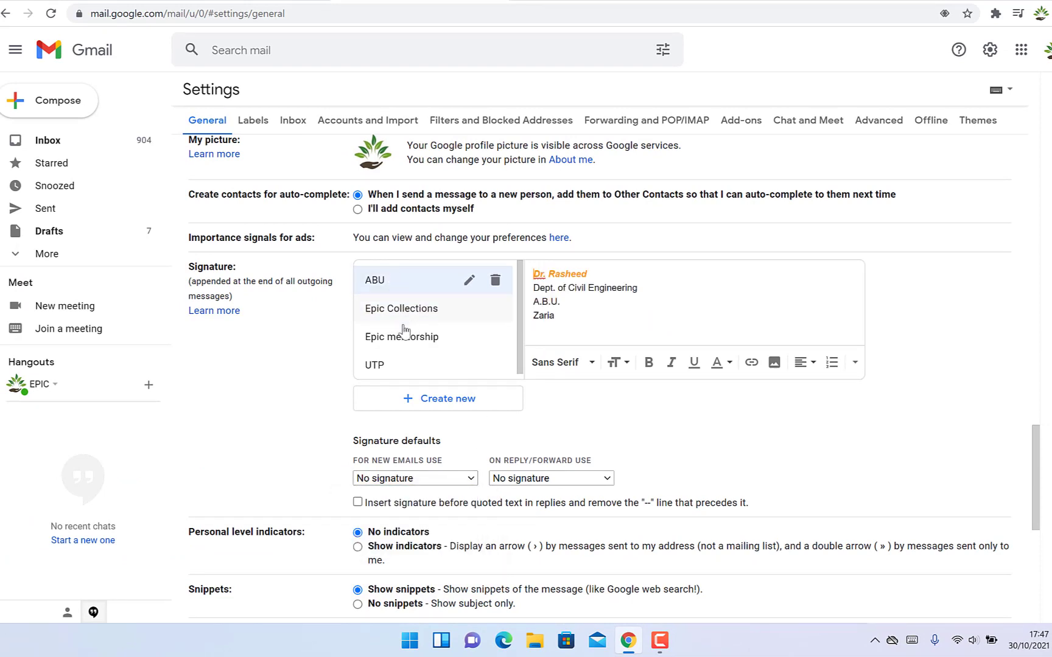
click(402, 314)
click(403, 338)
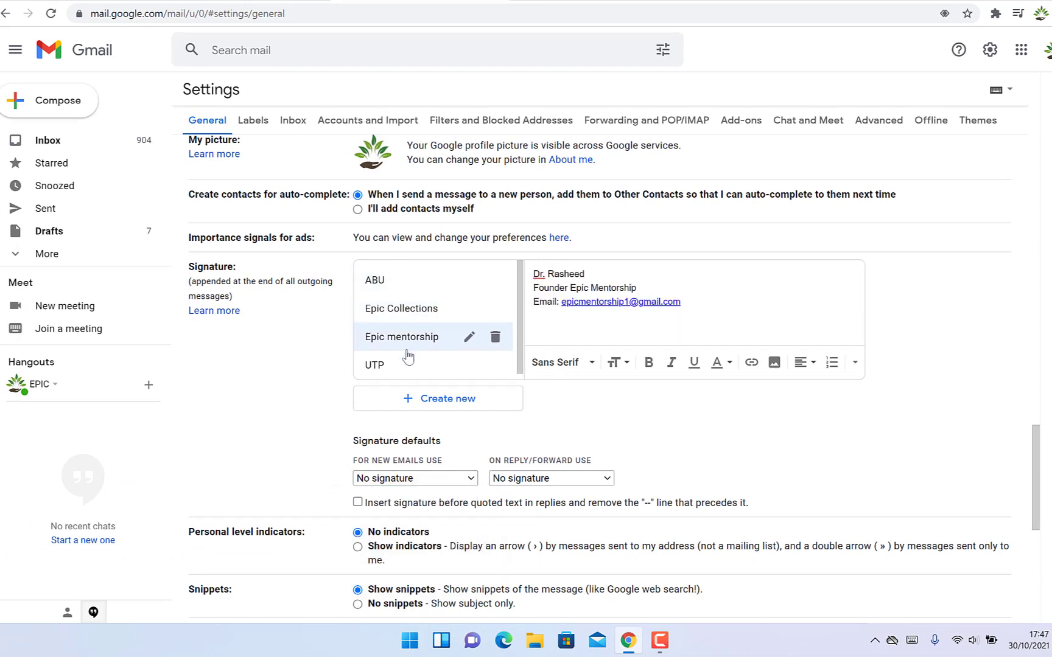
click(402, 367)
click(412, 314)
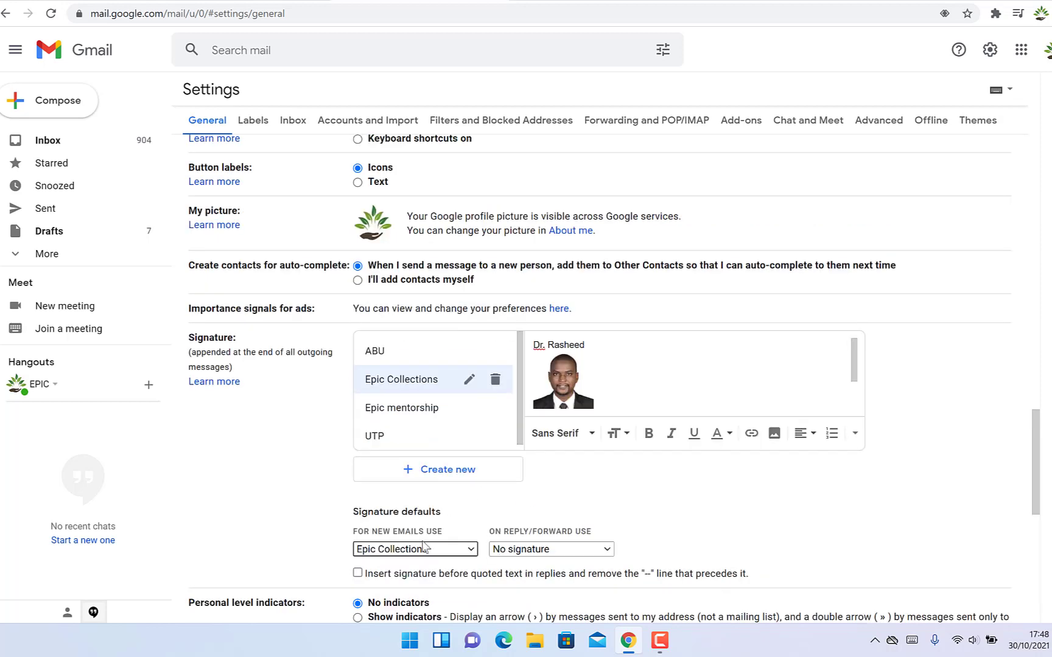
Save the changed signature settings at the end of the General settings page.
scroll(537, 553, down, 2)
scroll(523, 541, down, 5)
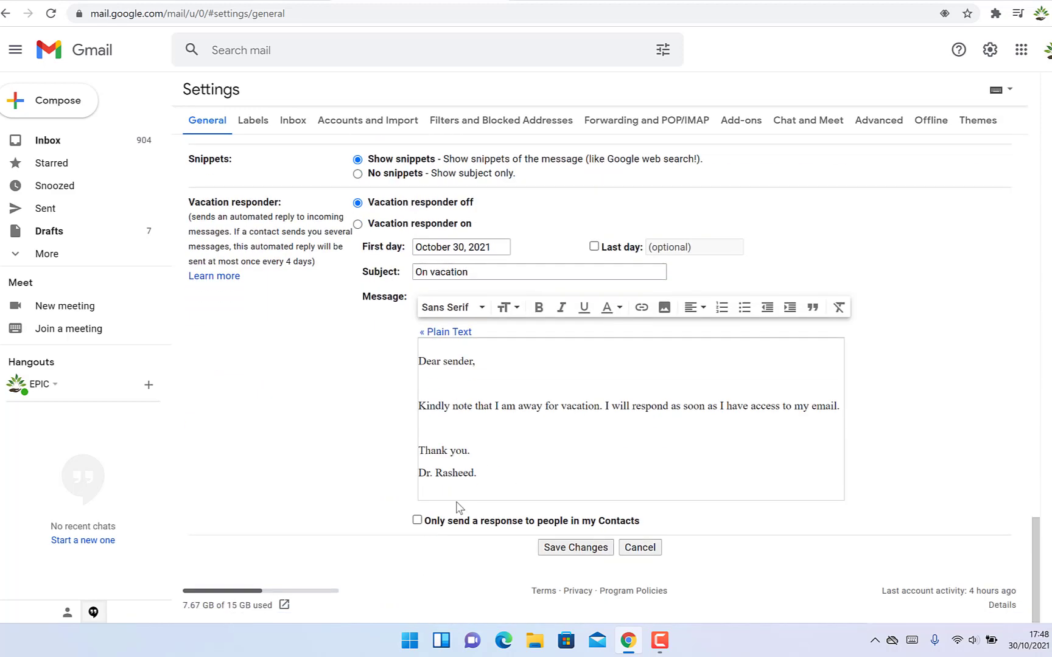
click(564, 544)
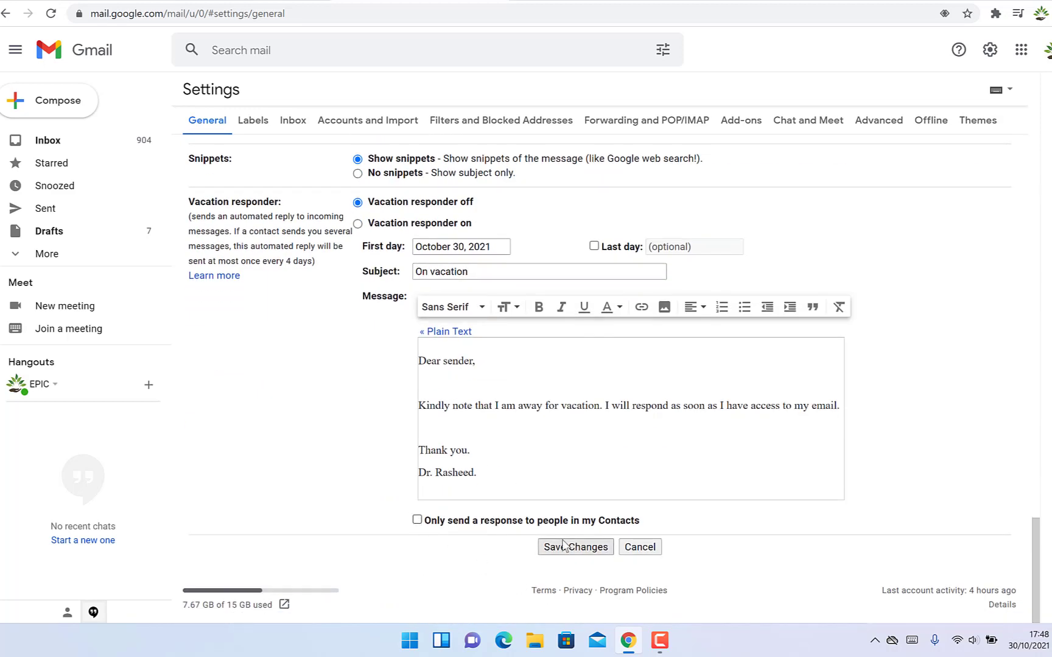
click(572, 551)
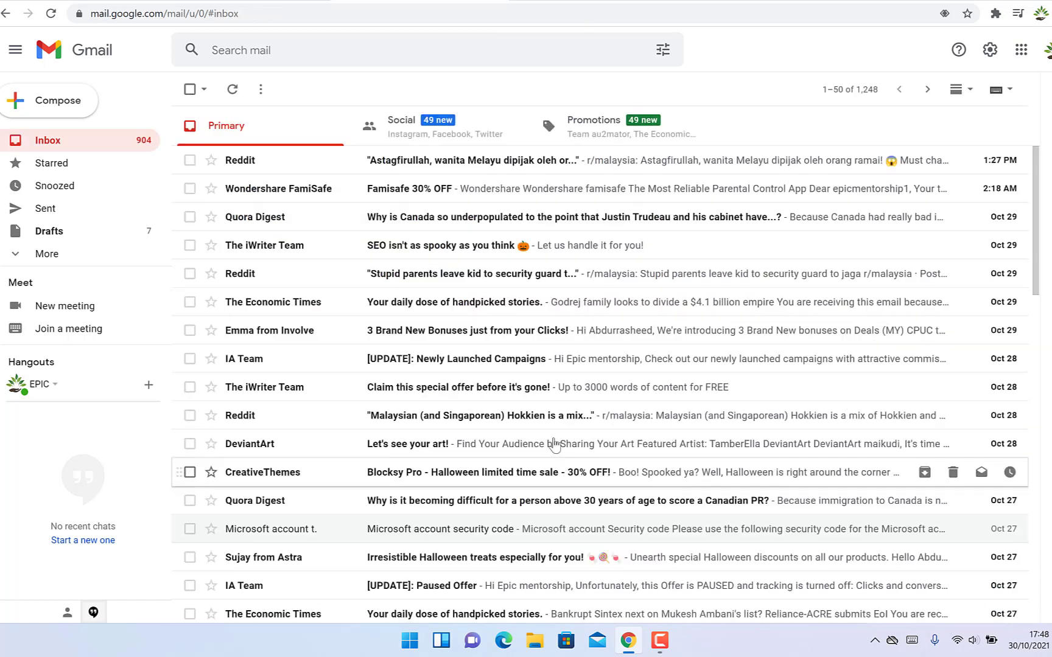
Start a new email and enter sdsdsds as the message text above the signature.
click(29, 105)
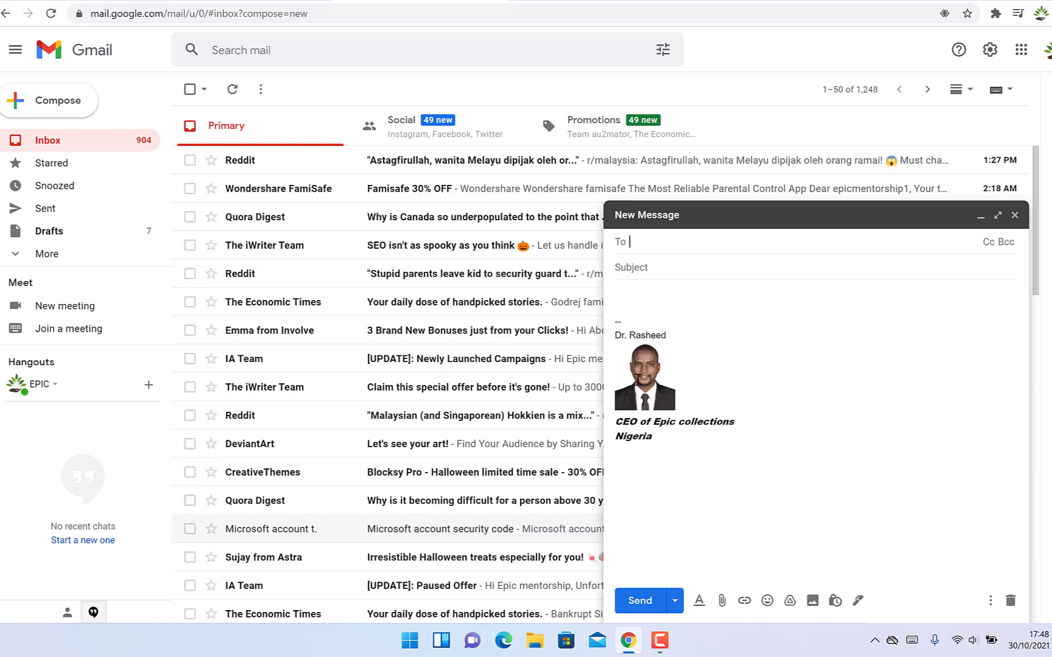
click(656, 275)
text(sdsdsds)
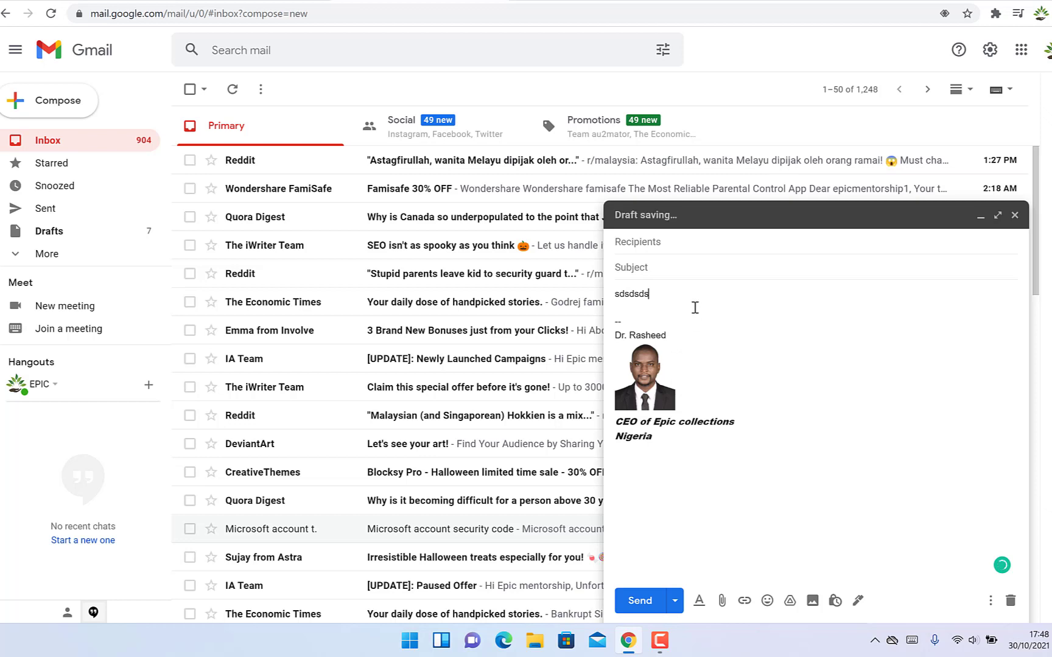
Address the email to the suggested Epicmentorship contact and set the subject to Hi.
click(686, 243)
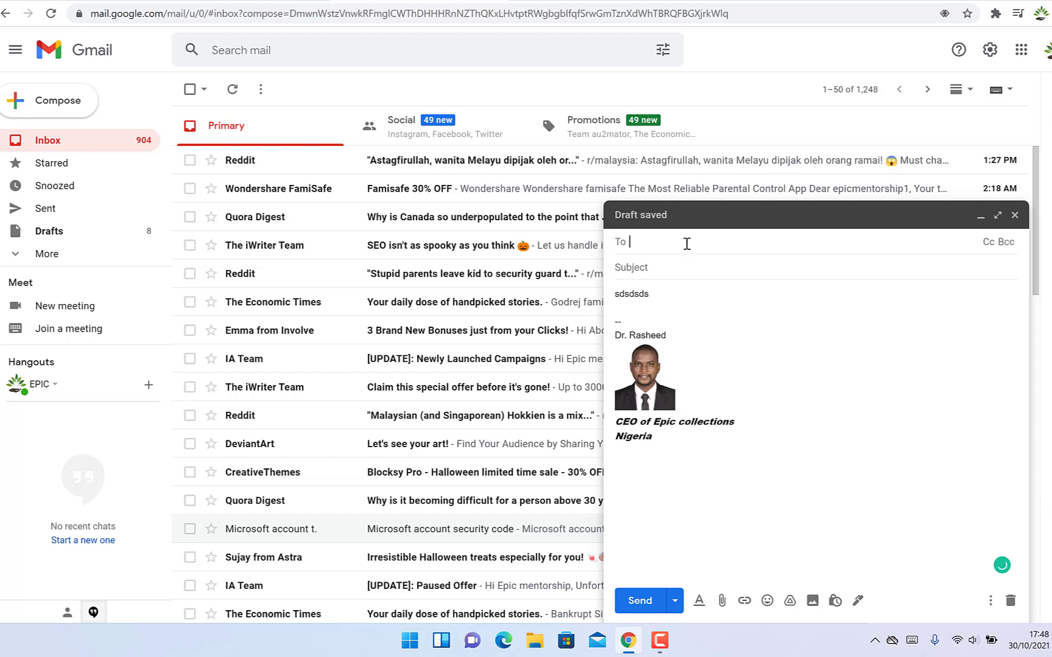
text(epic)
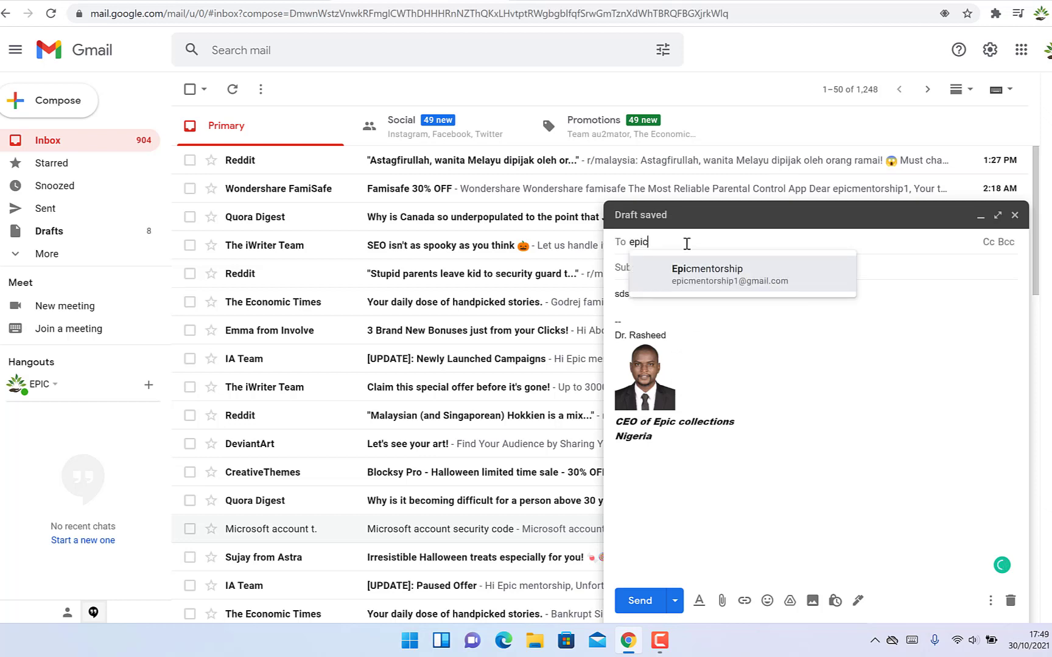
click(731, 271)
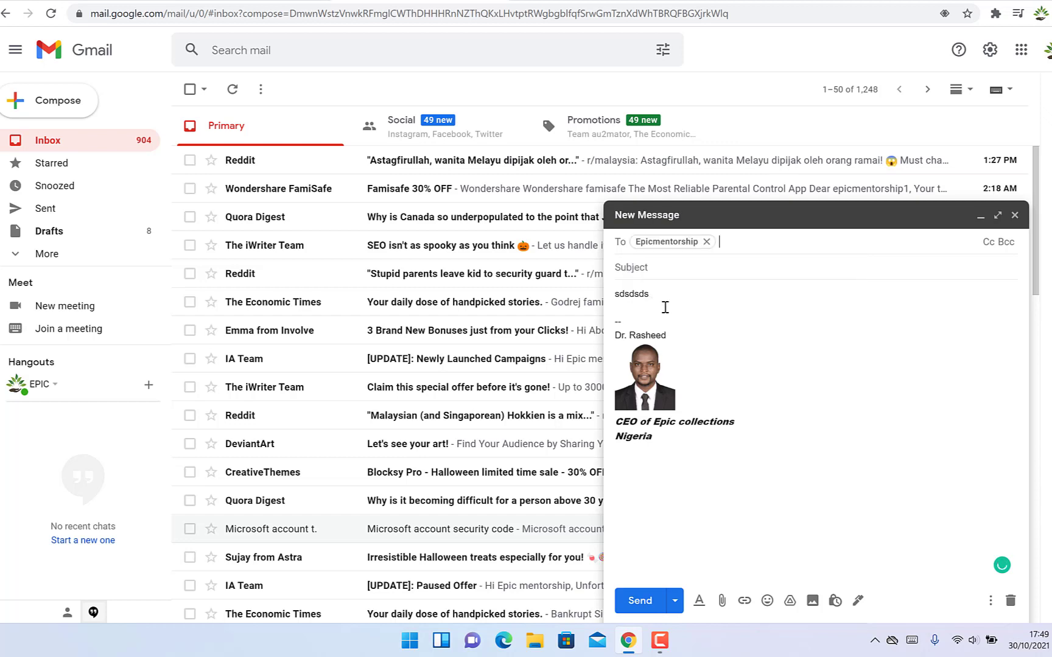
click(688, 270)
text(Hi)
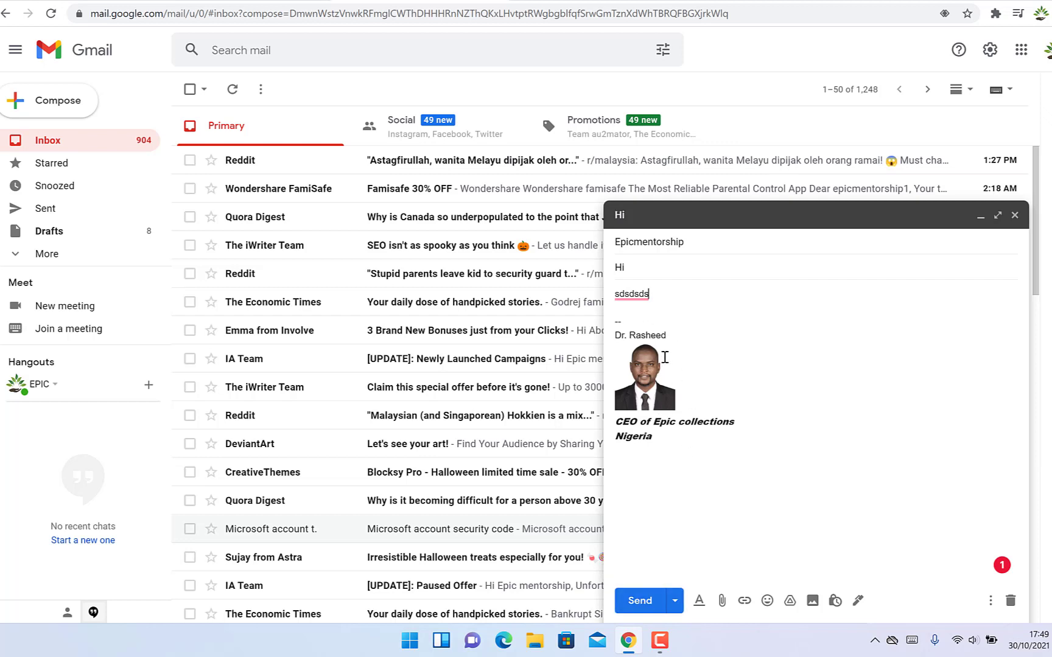
Try the ABU signature in the message and replace it with the Epic mentorship signature.
click(858, 602)
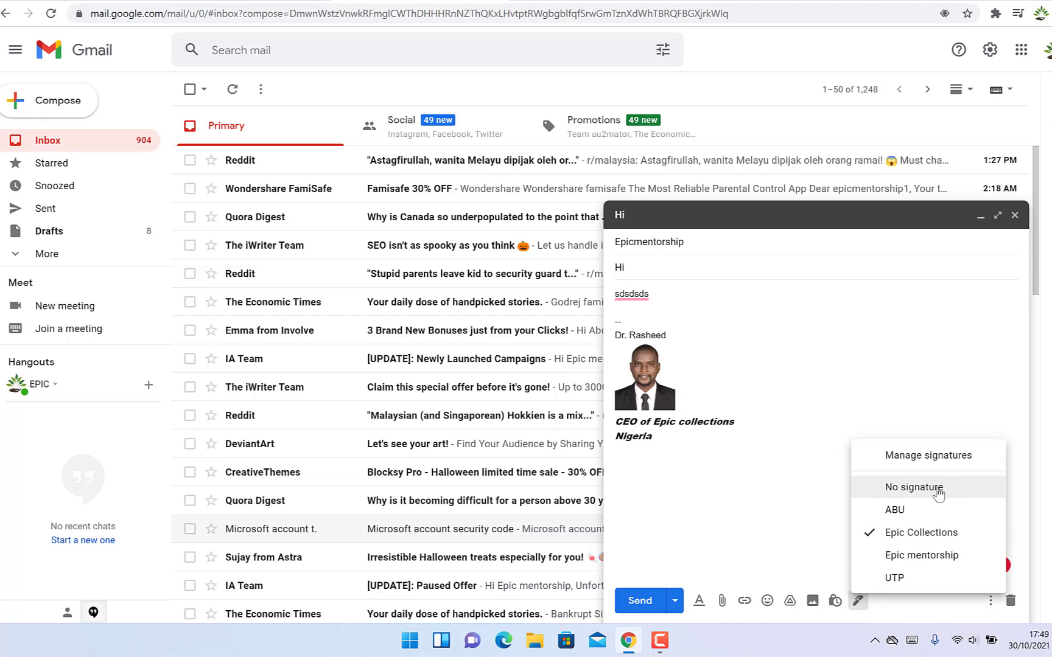
click(923, 514)
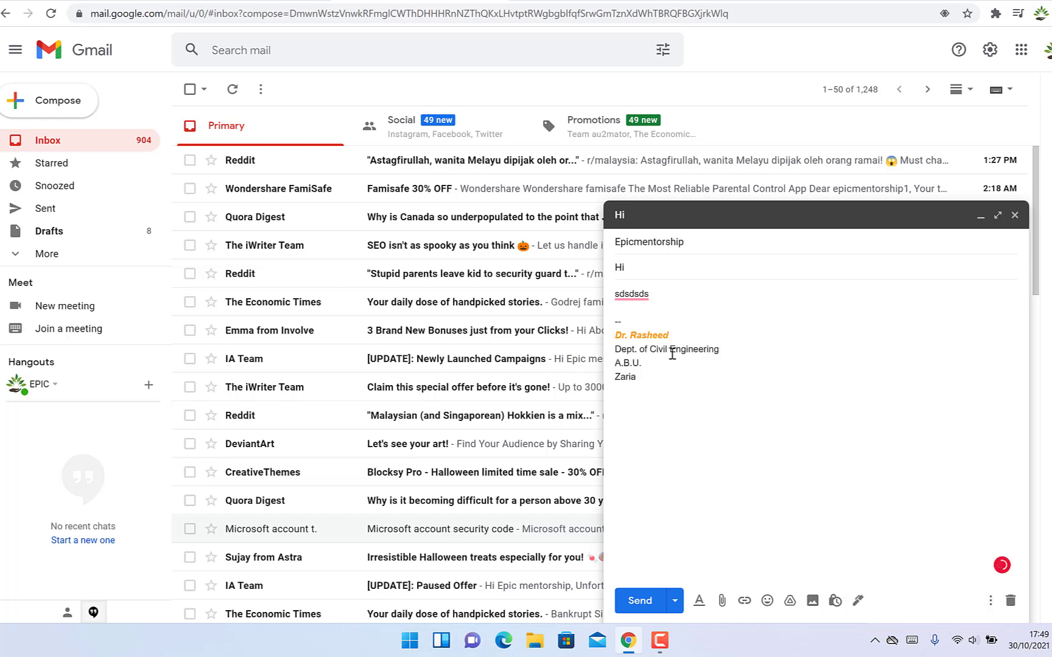
click(858, 601)
click(902, 555)
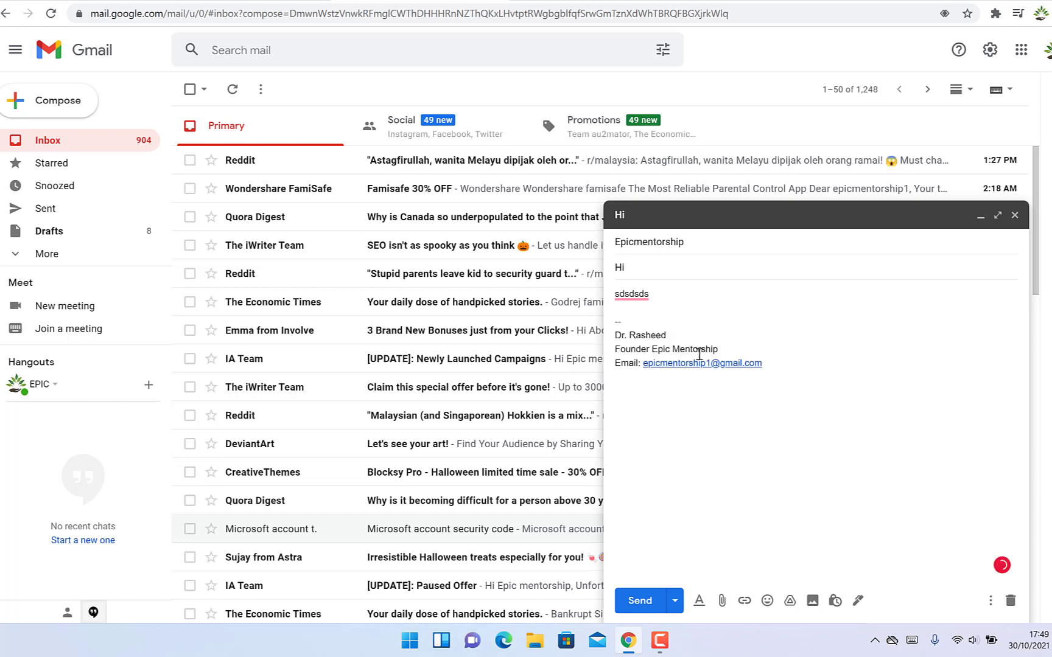